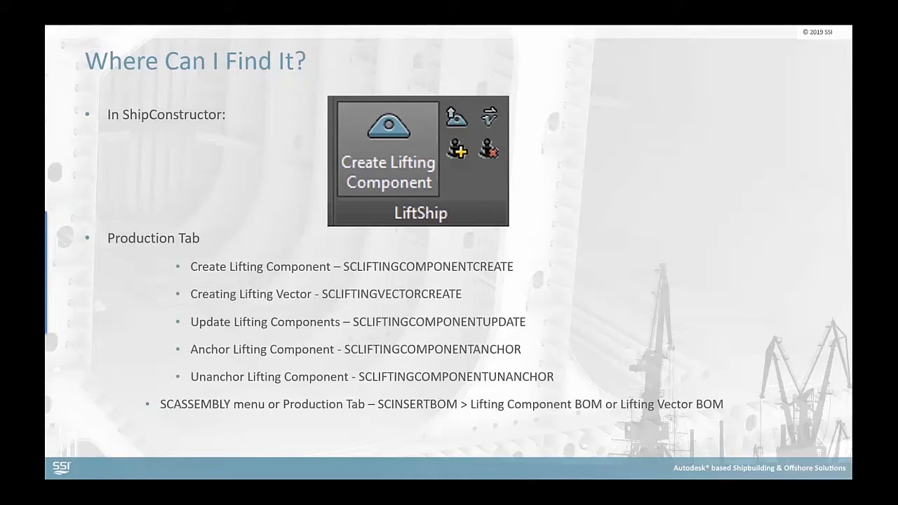
{"action": "left_click", "coordinate": [592, 395]}
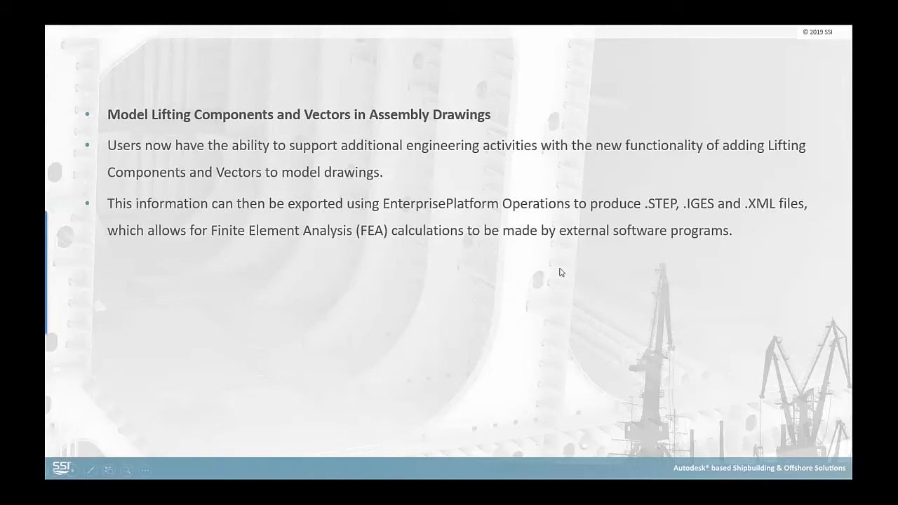
{"action": "left_click", "coordinate": [560, 272]}
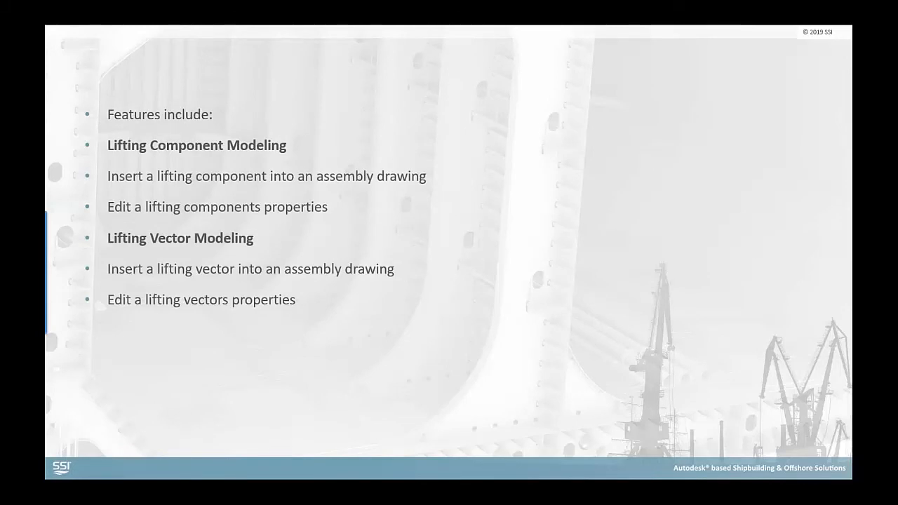
{"action": "key", "text": "Right"}
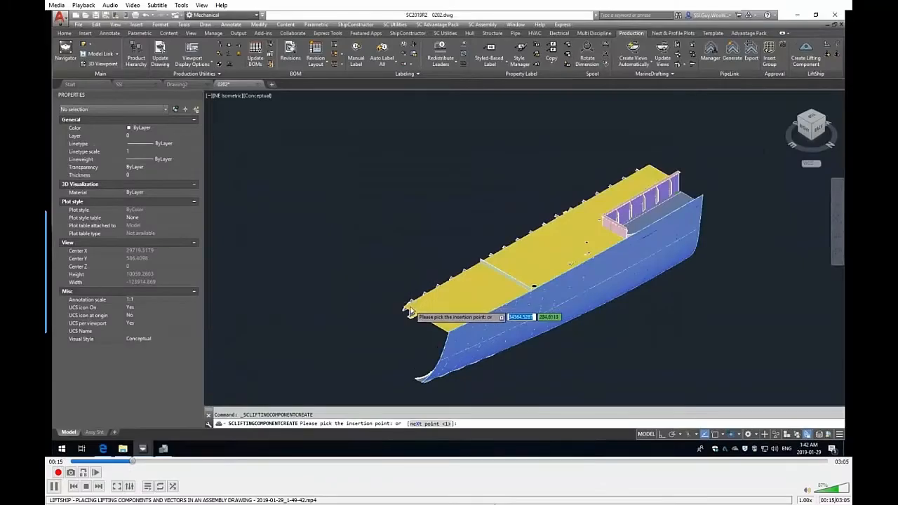
Step: Snap the lifting component to the yellow deck's outer corner, orient it upright and extending inward over the deck, and save the drawing
{"action": "scroll", "coordinate": [402, 306], "scroll_direction": "up", "scroll_amount": 5}
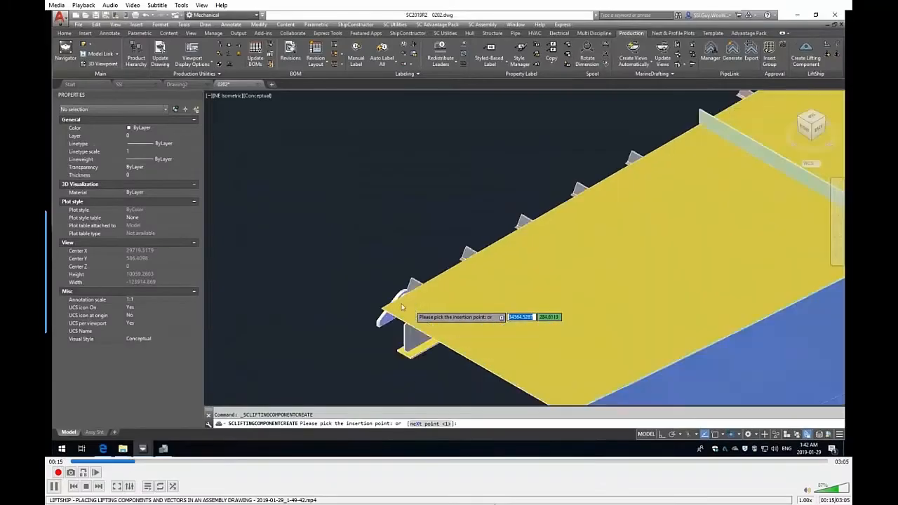
{"action": "scroll", "coordinate": [402, 307], "scroll_direction": "up", "scroll_amount": 6}
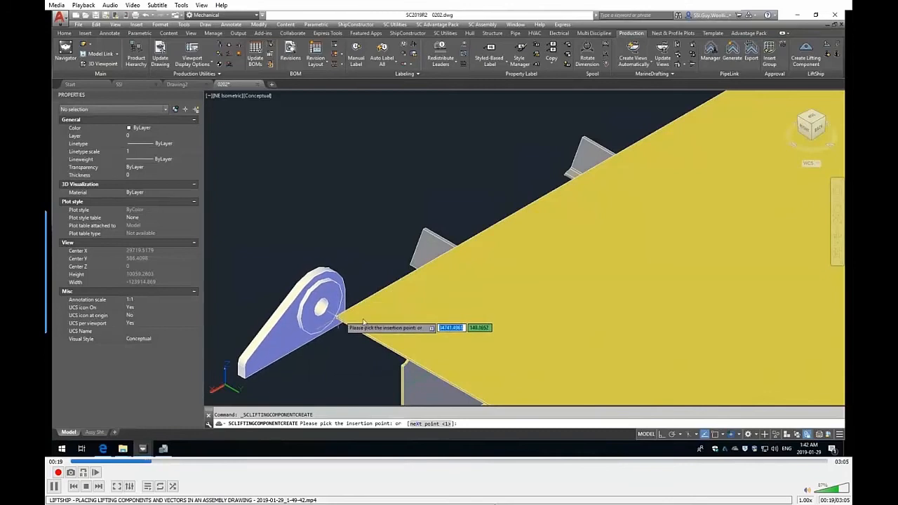
{"action": "left_click", "coordinate": [715, 434]}
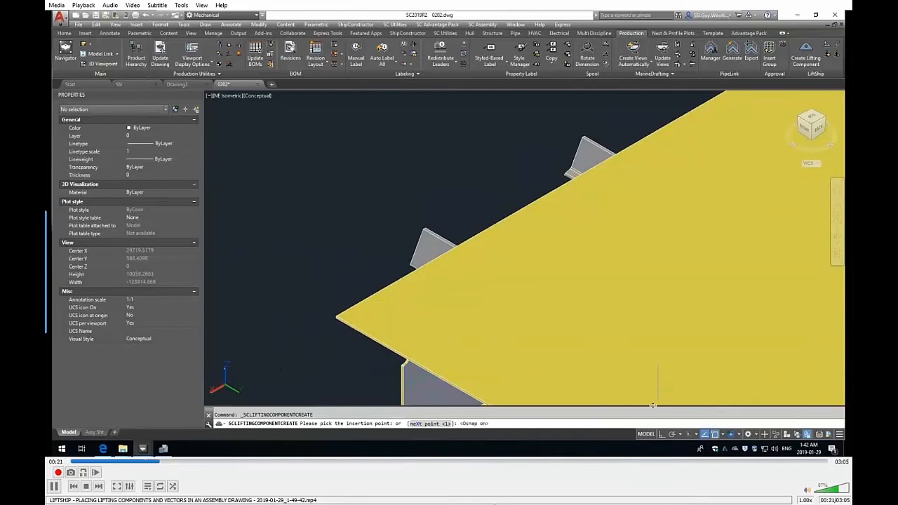
{"action": "left_click", "coordinate": [338, 318]}
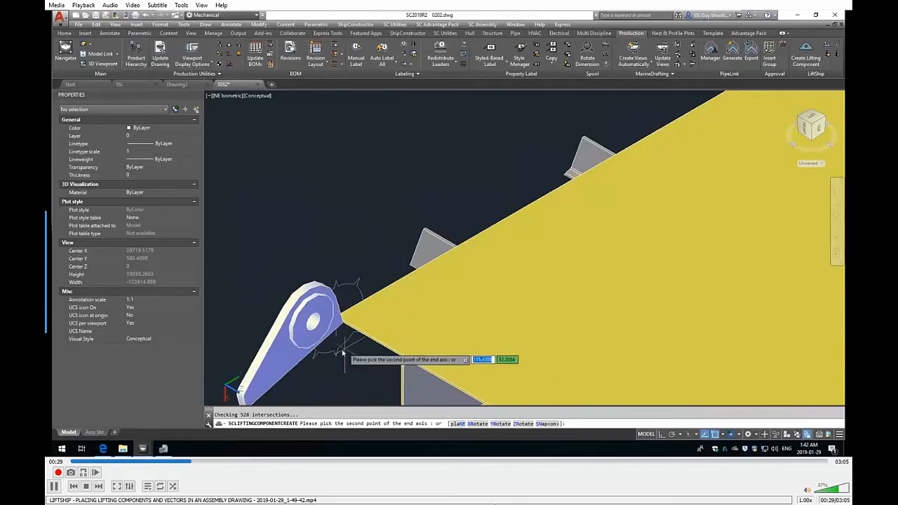
{"action": "left_click", "coordinate": [337, 358]}
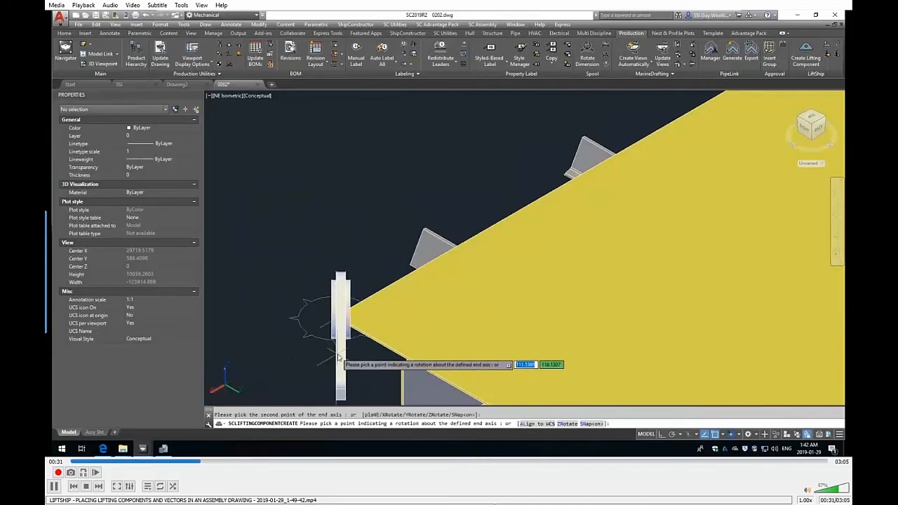
{"action": "left_click", "coordinate": [493, 323]}
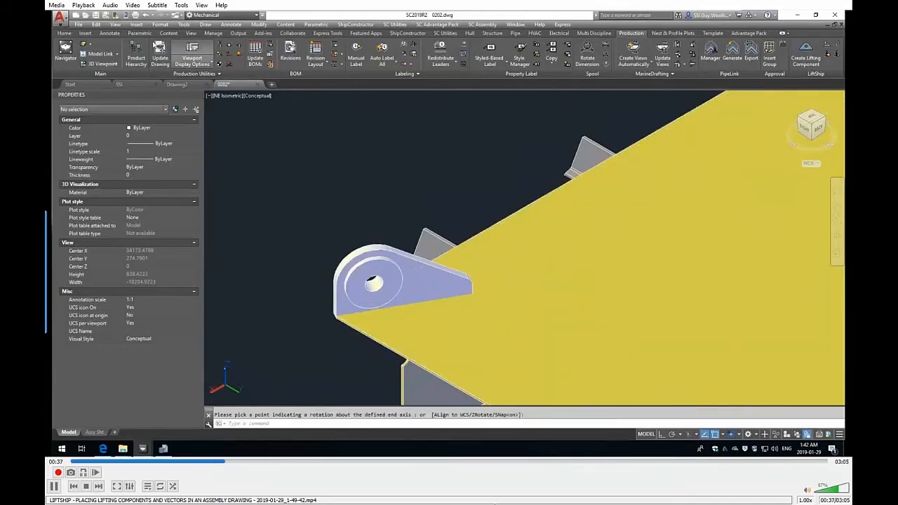
{"action": "left_click", "coordinate": [96, 15]}
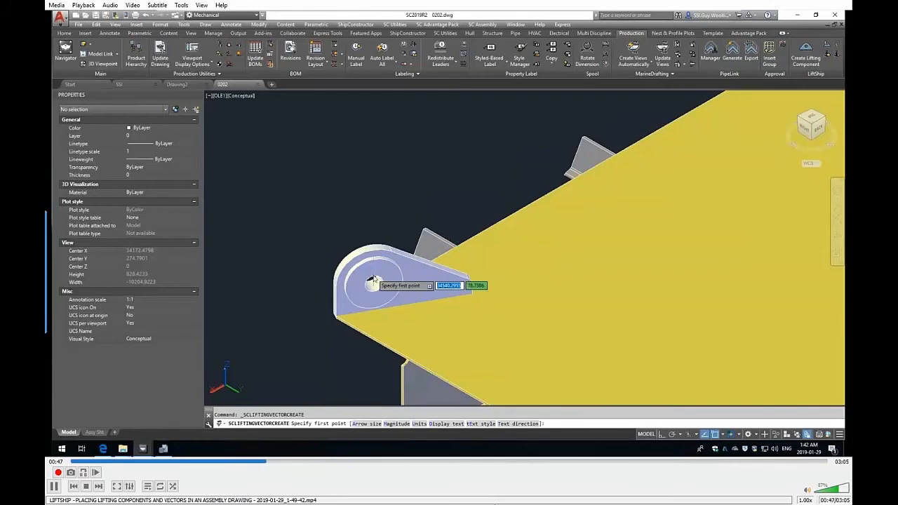
Step: Draw a lifting vector about 13565 long, running straight up on screen from the lifting component at the deck corner
{"action": "left_click", "coordinate": [409, 264]}
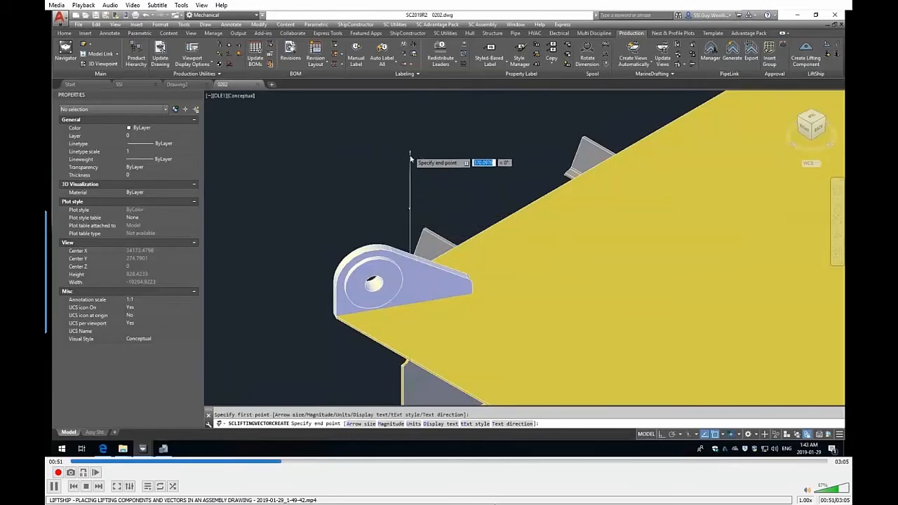
{"action": "scroll", "coordinate": [411, 164], "scroll_direction": "down", "scroll_amount": 4}
{"action": "scroll", "coordinate": [410, 164], "scroll_direction": "down", "scroll_amount": 5}
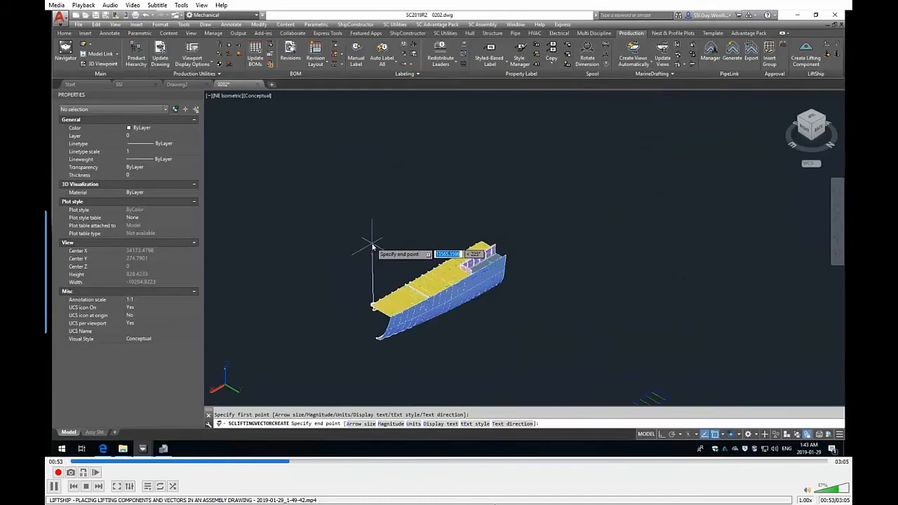
{"action": "left_click", "coordinate": [372, 244]}
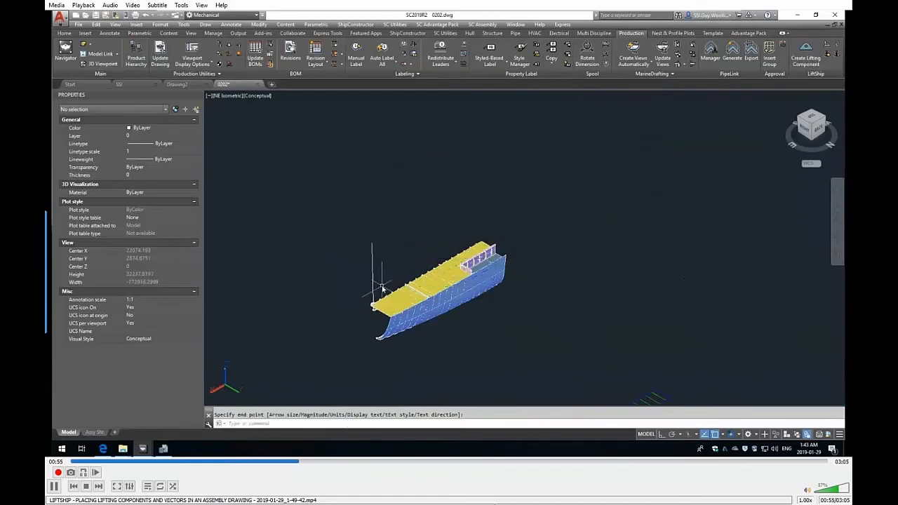
Step: Set the lifting vector's colour to Green and its arrow size to 500
{"action": "scroll", "coordinate": [383, 270], "scroll_direction": "up", "scroll_amount": 6}
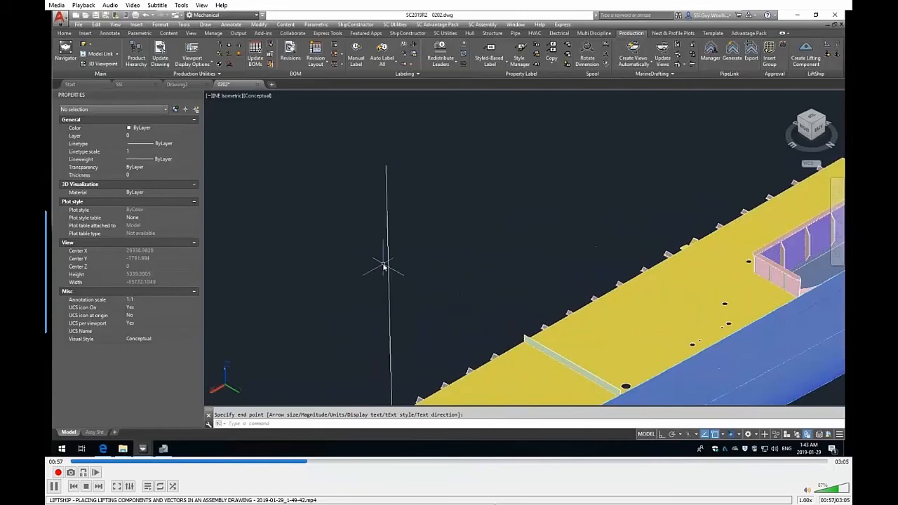
{"action": "left_click", "coordinate": [387, 251]}
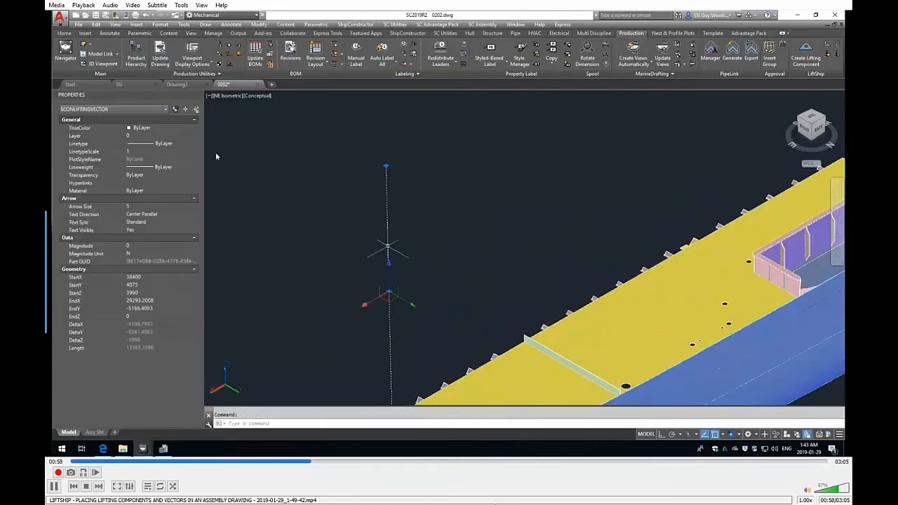
{"action": "left_click", "coordinate": [161, 127]}
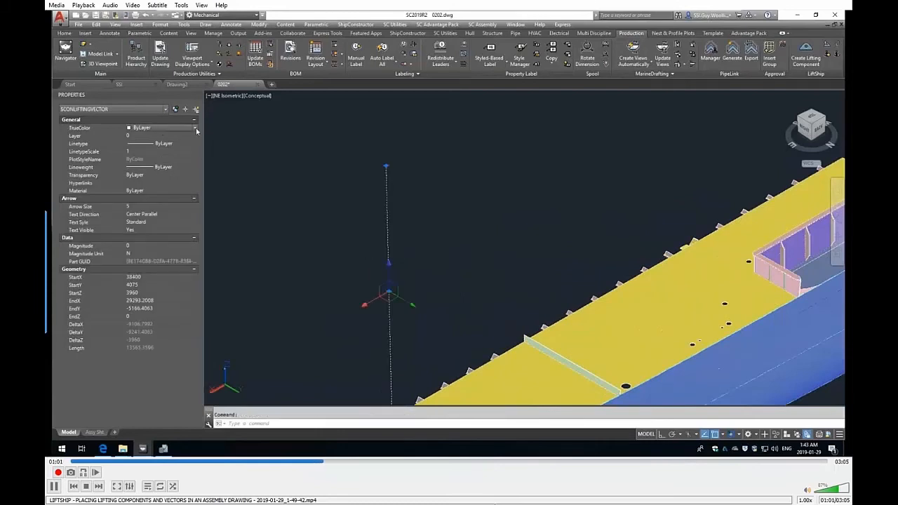
{"action": "left_click", "coordinate": [196, 129]}
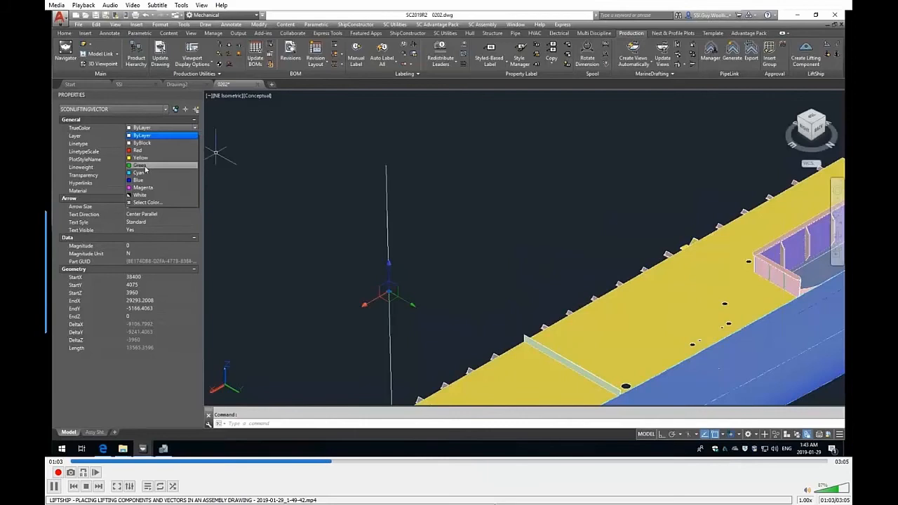
{"action": "left_click", "coordinate": [145, 166]}
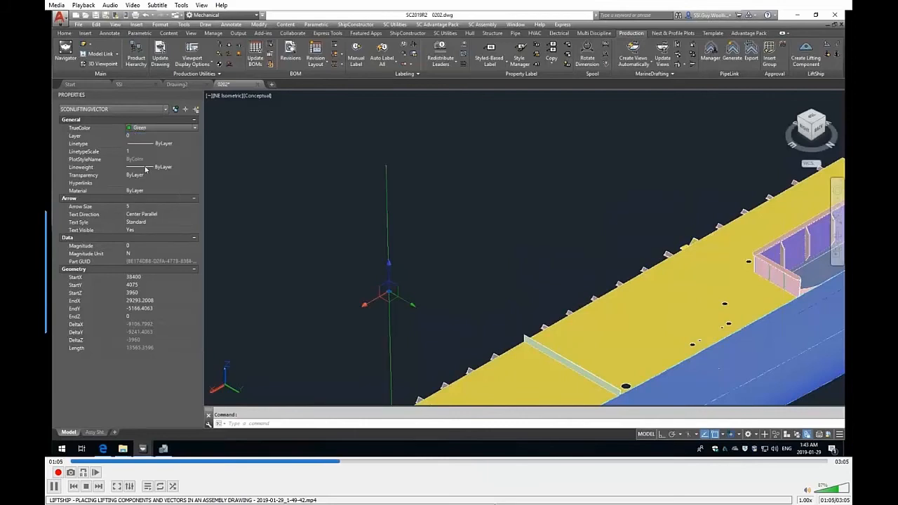
{"action": "left_click", "coordinate": [145, 206]}
{"action": "type", "text": "500"}
{"action": "key", "text": "Return"}
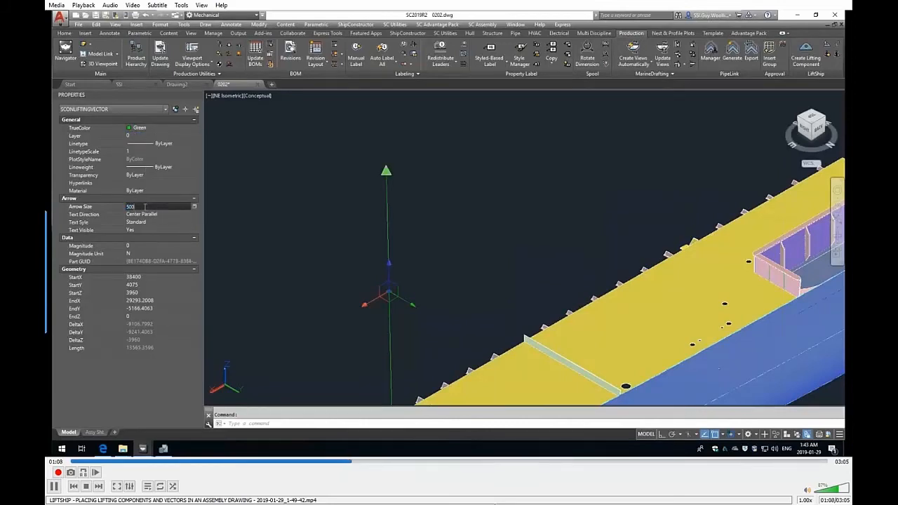
Step: Set the lifting vector's magnitude to 50000, its magnitude unit to "Newtons, N" and its text style to Romans
{"action": "left_click", "coordinate": [139, 247]}
{"action": "type", "text": "50000"}
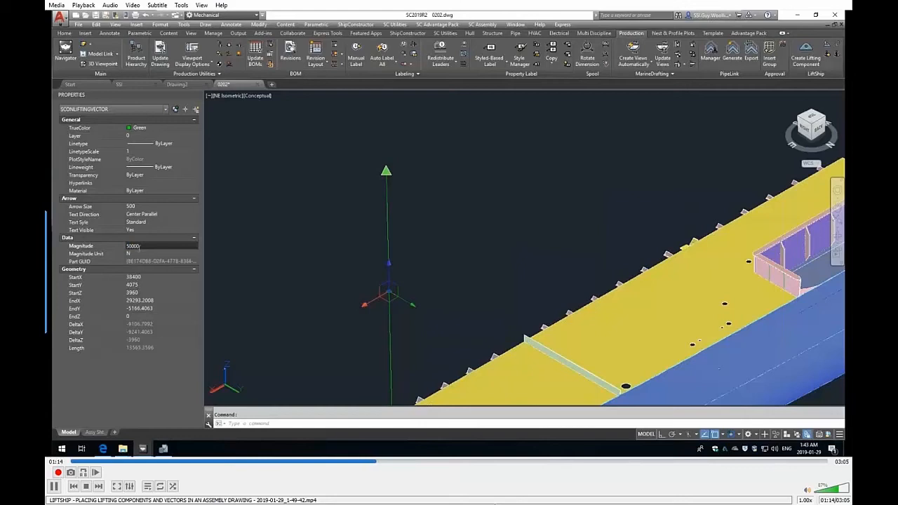
{"action": "left_click", "coordinate": [139, 254]}
{"action": "type", "text": "Newtons, N"}
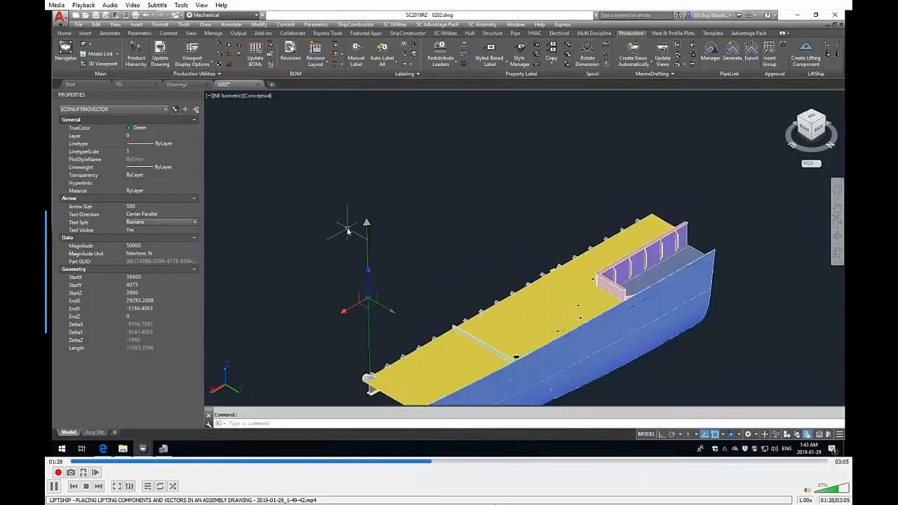
{"action": "key", "text": "Escape"}
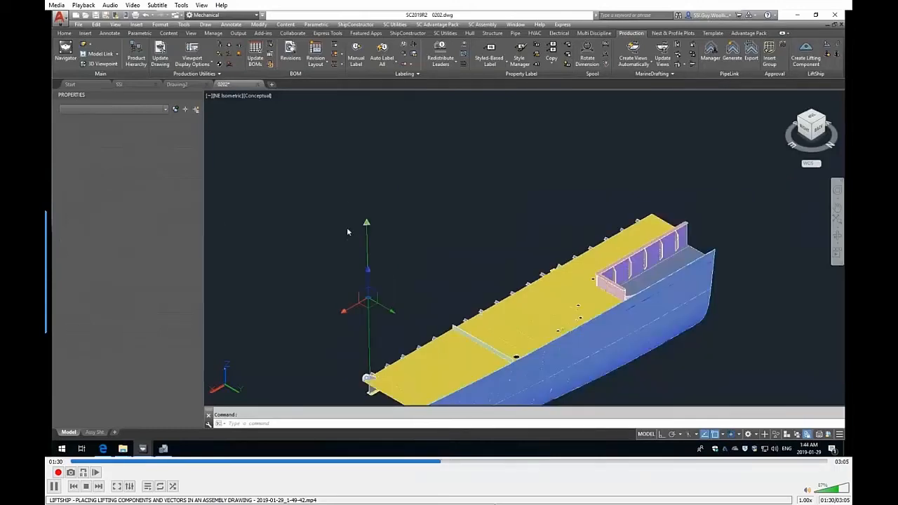
Step: Modify the Romans text style to use the CityBlueprint font with a text height of 500
{"action": "type", "text": "style"}
{"action": "key", "text": "Return"}
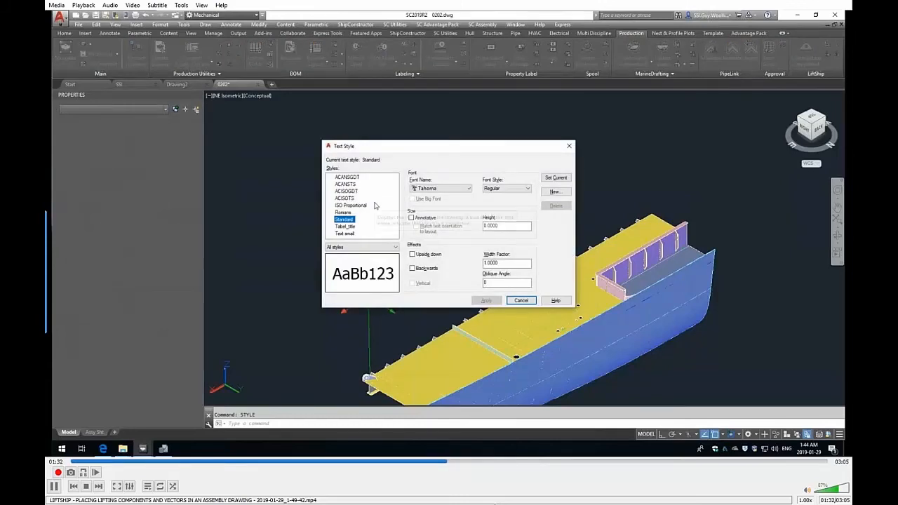
{"action": "left_click", "coordinate": [376, 212]}
{"action": "left_click", "coordinate": [429, 188]}
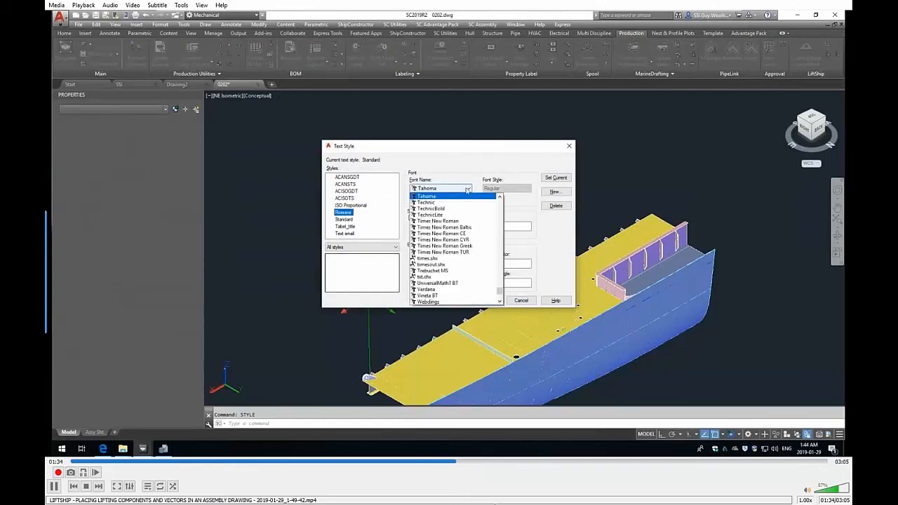
{"action": "left_click", "coordinate": [453, 227]}
{"action": "type", "text": "500"}
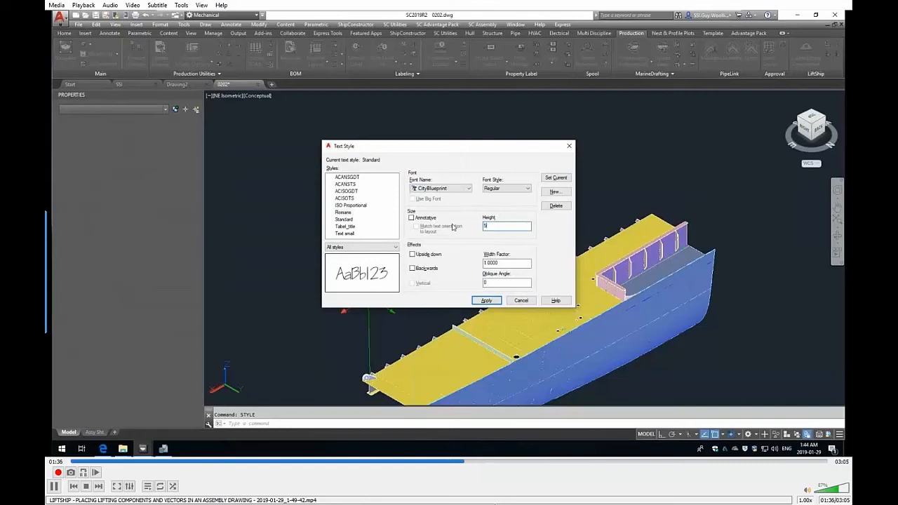
{"action": "key", "text": "Return"}
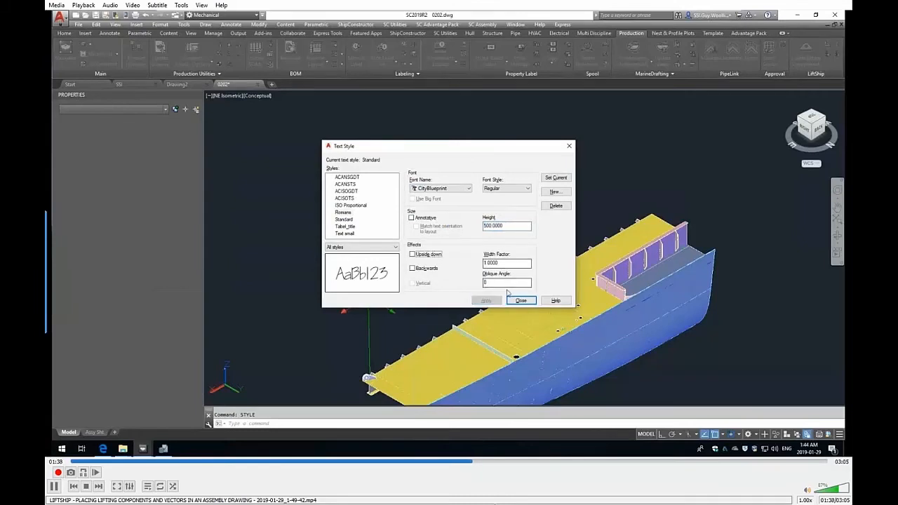
{"action": "left_click_drag", "start_coordinate": [476, 146], "coordinate": [656, 136]}
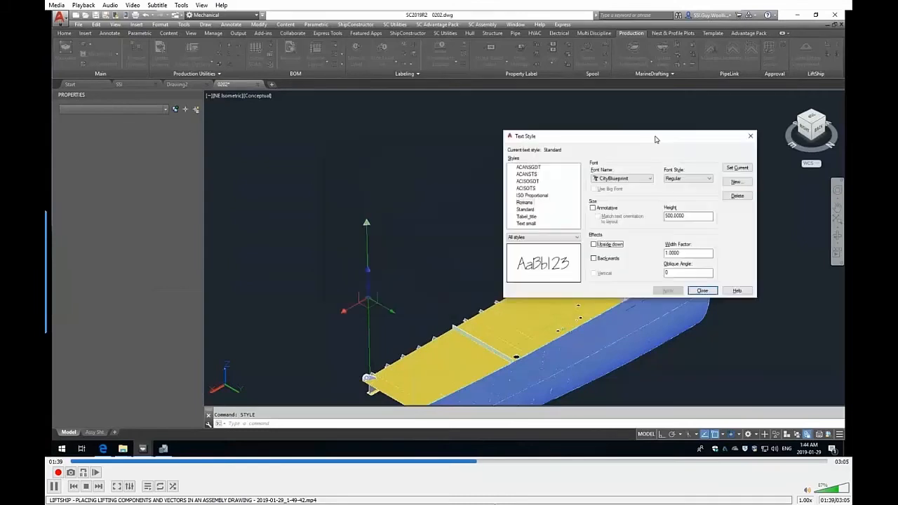
{"action": "left_click", "coordinate": [701, 290]}
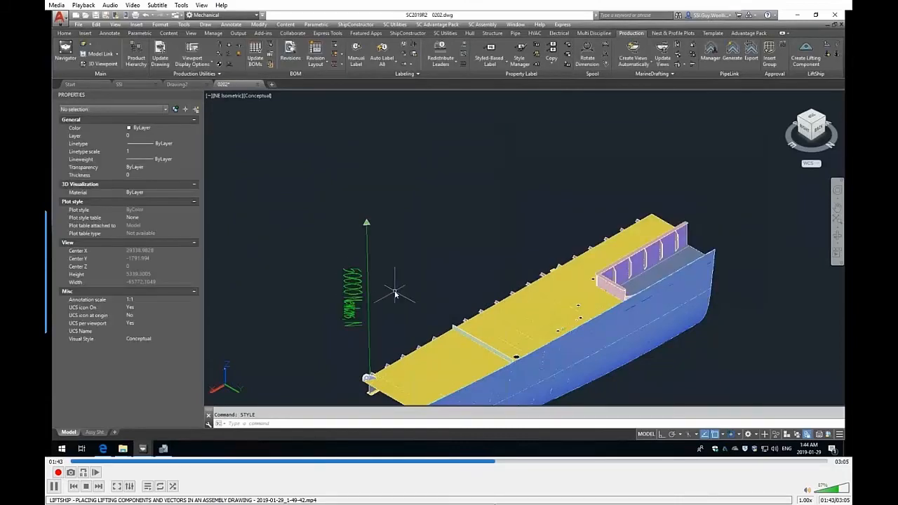
Step: Examine the properties of the lifting component at the deck corner, including its CG point, anchor and weight
{"action": "middle_click_drag", "start_coordinate": [371, 299], "coordinate": [365, 208], "text": "shift"}
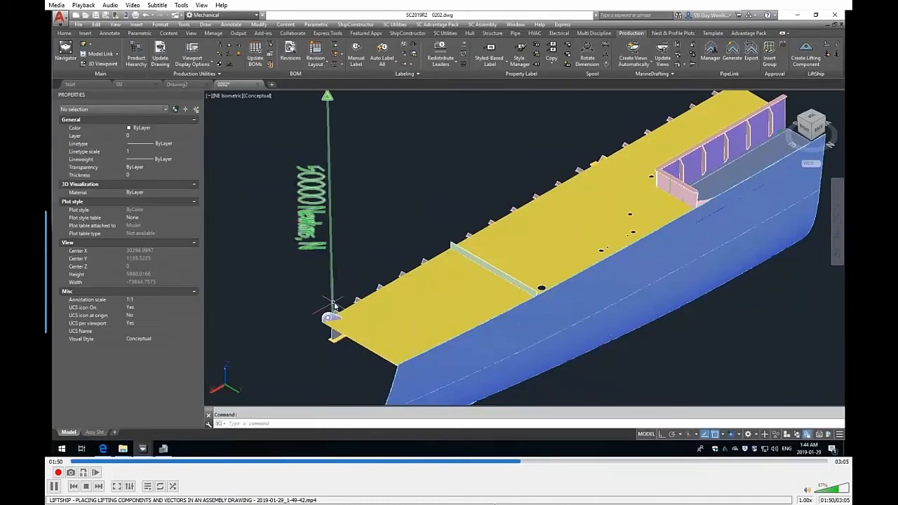
{"action": "left_click", "coordinate": [330, 318]}
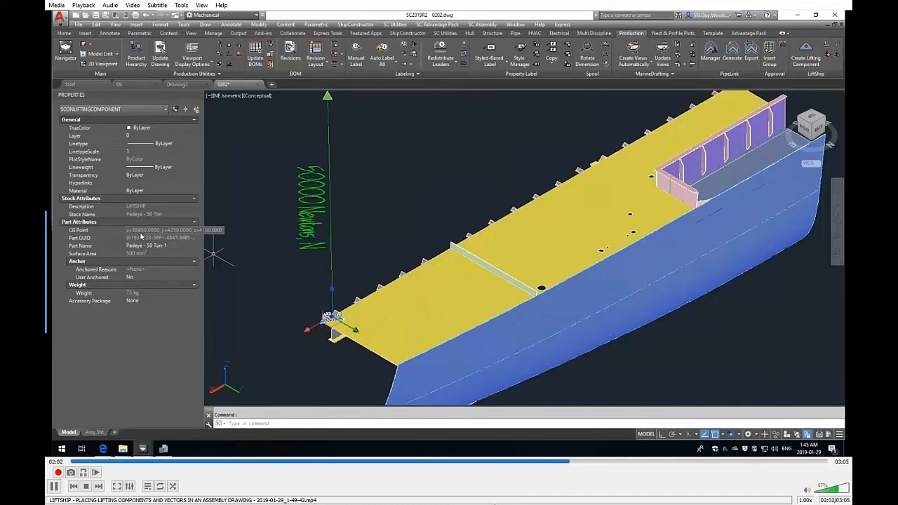
{"action": "left_click", "coordinate": [331, 243]}
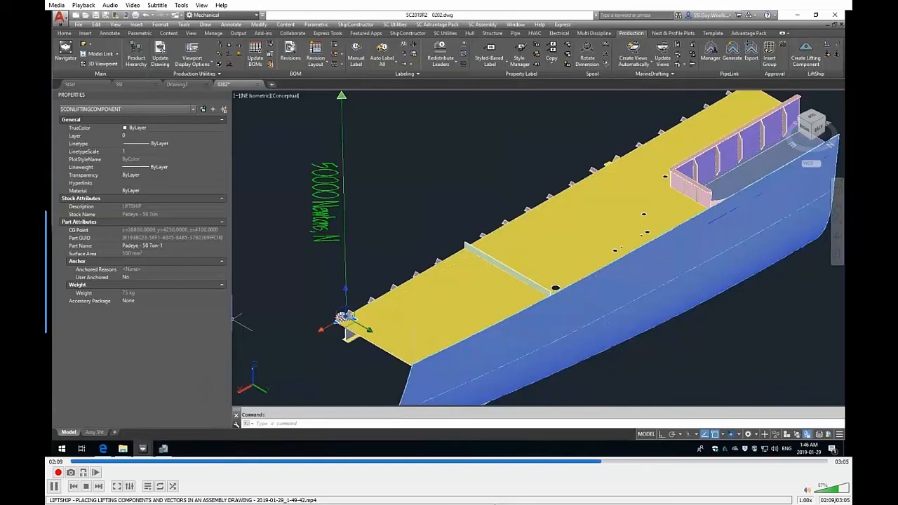
{"action": "left_click", "coordinate": [728, 462]}
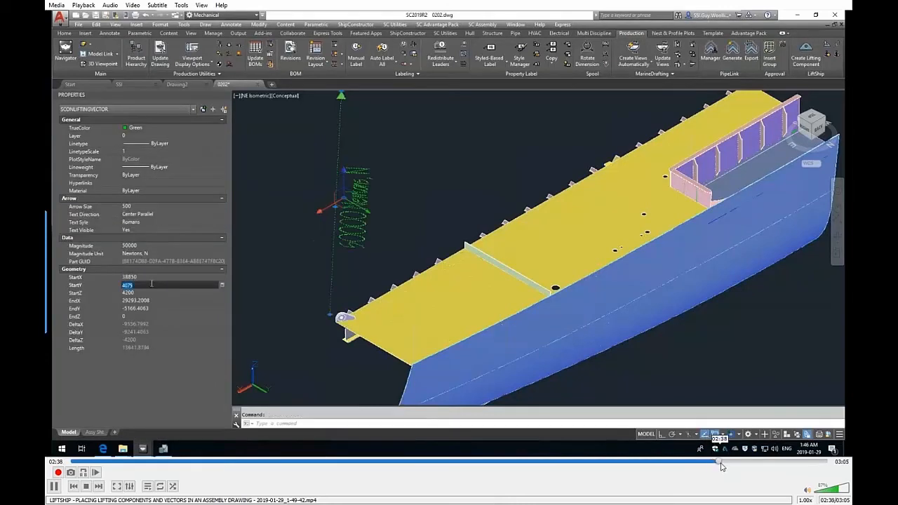
{"action": "left_click_drag", "start_coordinate": [729, 463], "coordinate": [832, 466]}
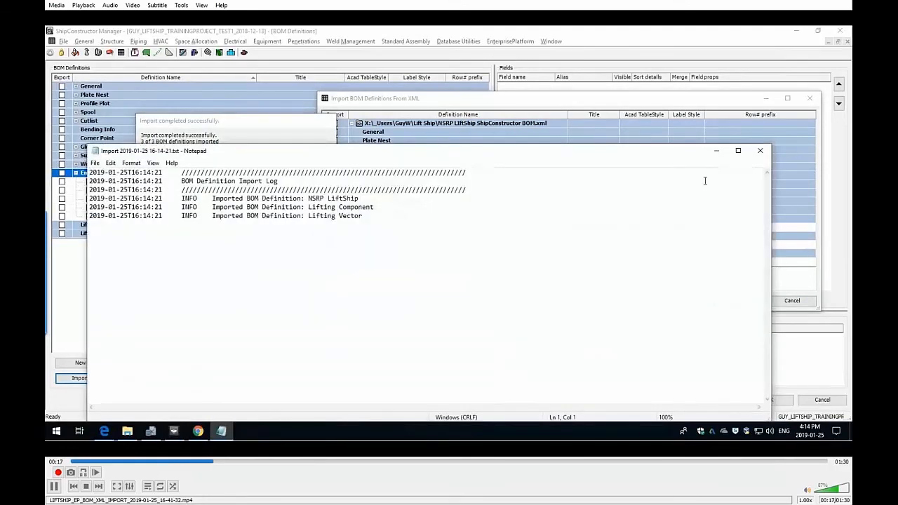
Step: Dismiss the BOM import log and completion message, and apply the imported BOM definitions
{"action": "left_click", "coordinate": [759, 151]}
{"action": "left_click", "coordinate": [316, 184]}
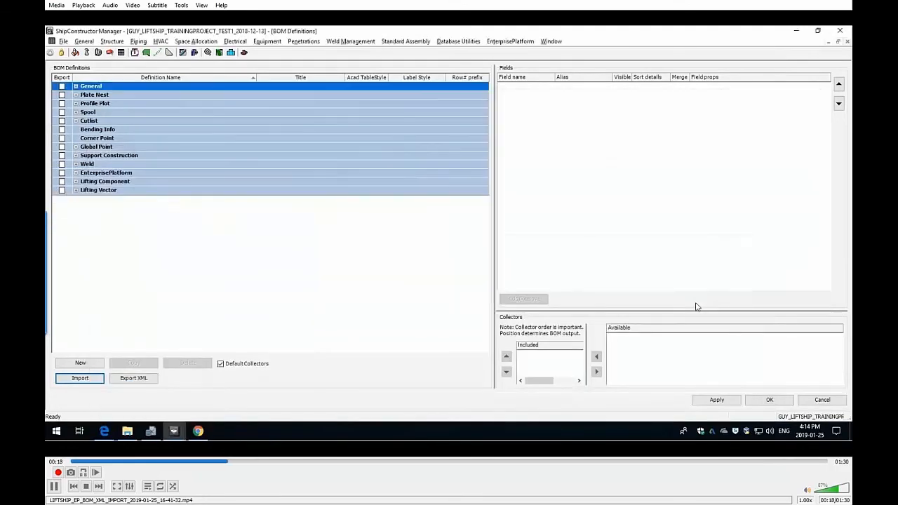
{"action": "left_click", "coordinate": [715, 403]}
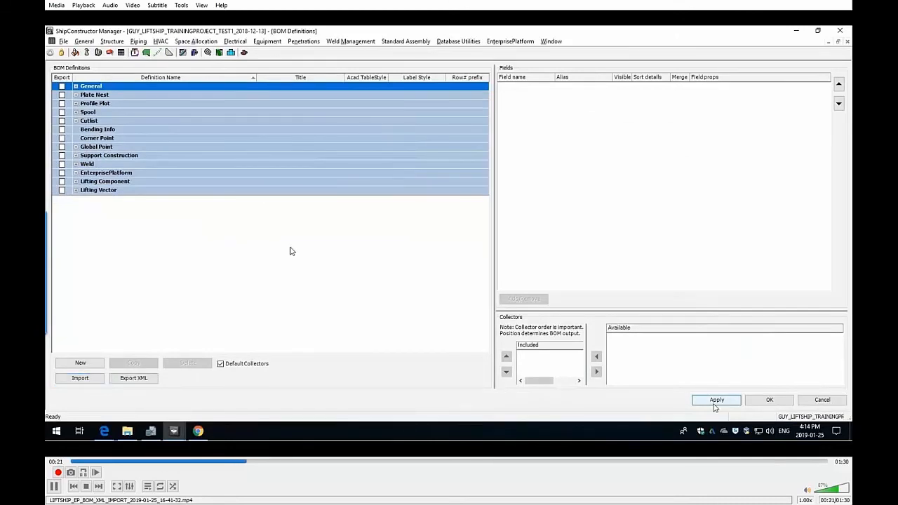
Step: Expand the EnterprisePlatform group in the BOM definitions list
{"action": "left_click", "coordinate": [76, 173]}
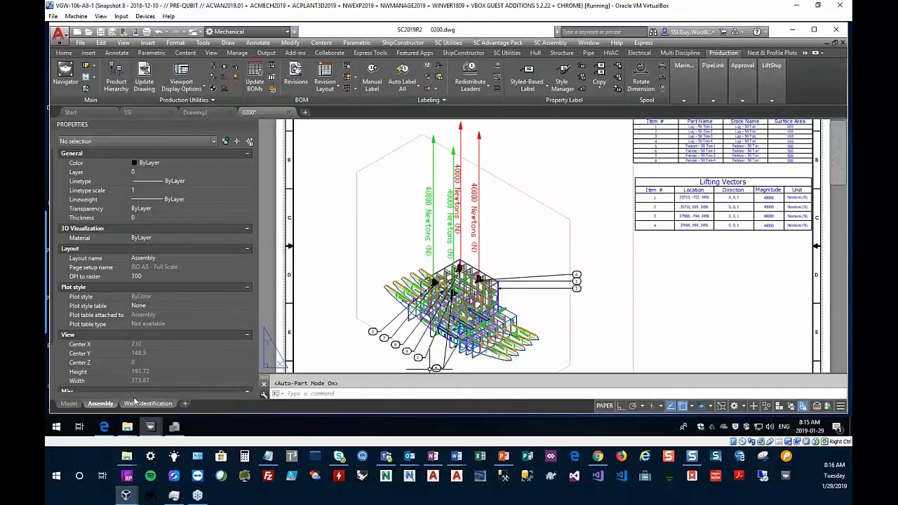
Step: Switch drawing 0200 to model space and examine the lifting components and lifting vectors on top of the deck block
{"action": "left_click", "coordinate": [68, 403]}
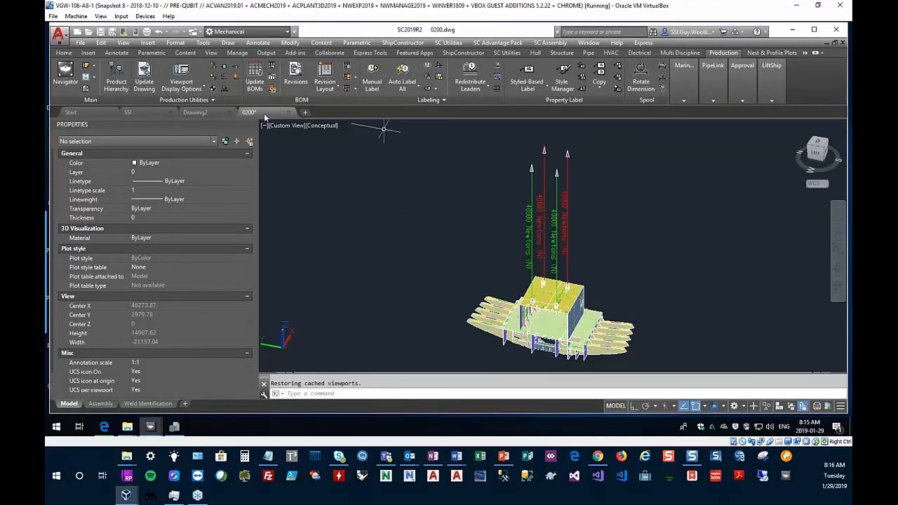
{"action": "mouse_move", "coordinate": [253, 117]}
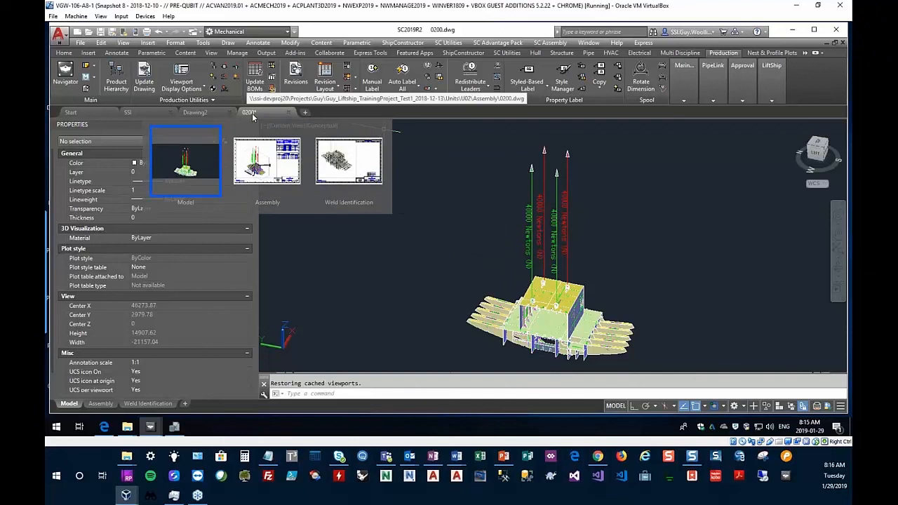
{"action": "left_click", "coordinate": [349, 163]}
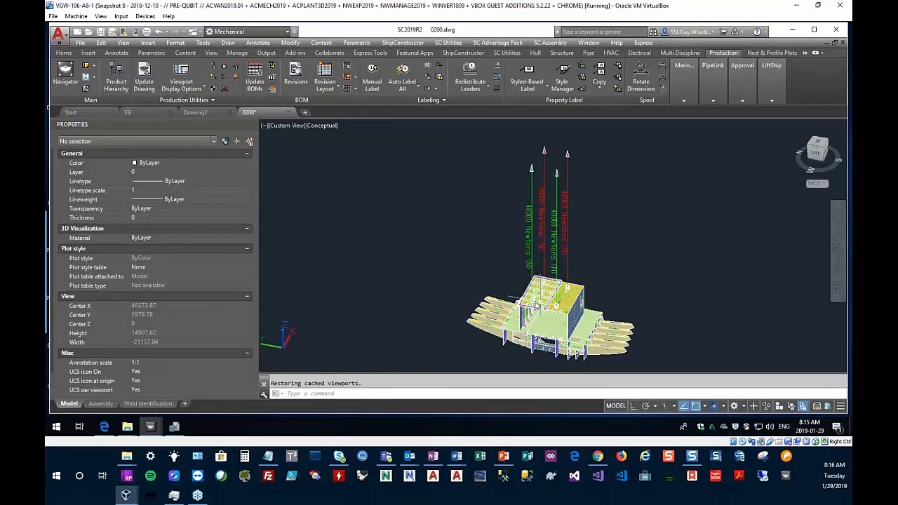
{"action": "scroll", "coordinate": [537, 307], "scroll_direction": "up", "scroll_amount": 2}
{"action": "scroll", "coordinate": [534, 308], "scroll_direction": "up", "scroll_amount": 6}
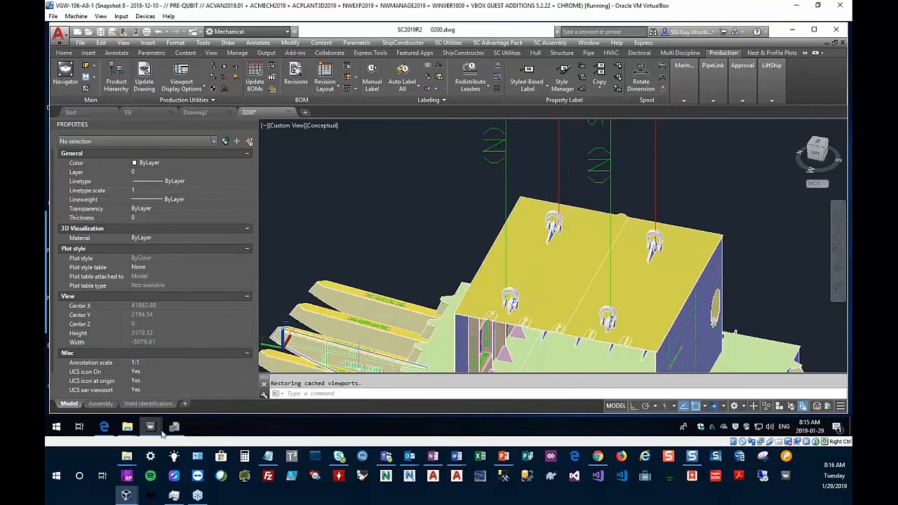
Step: Examine the Lifting Components and Lifting Vectors tables on the Assembly layout, and update the drawing's BOMs
{"action": "left_click", "coordinate": [99, 405]}
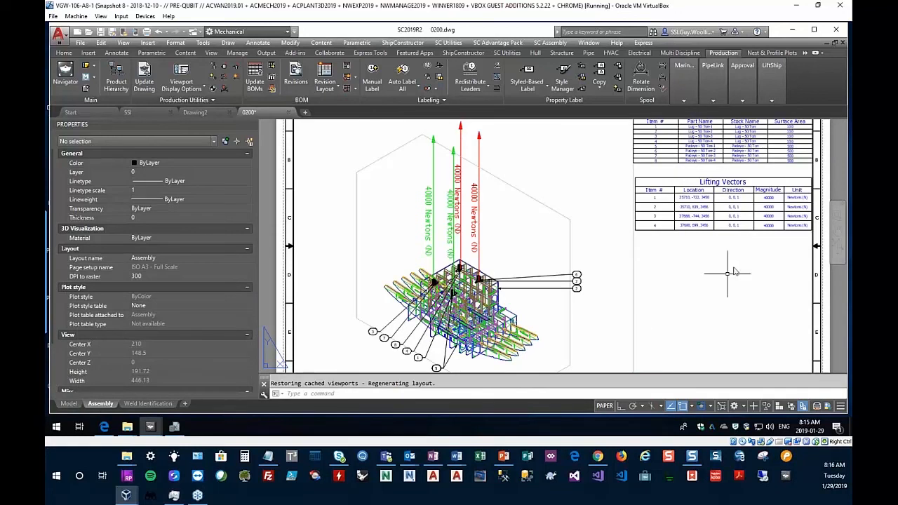
{"action": "key", "text": "ctrl+f"}
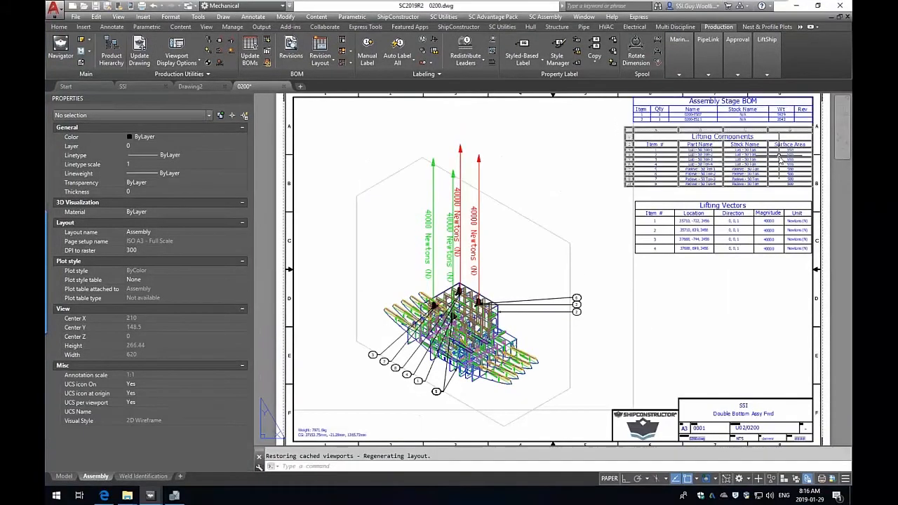
{"action": "scroll", "coordinate": [733, 168], "scroll_direction": "up", "scroll_amount": 5}
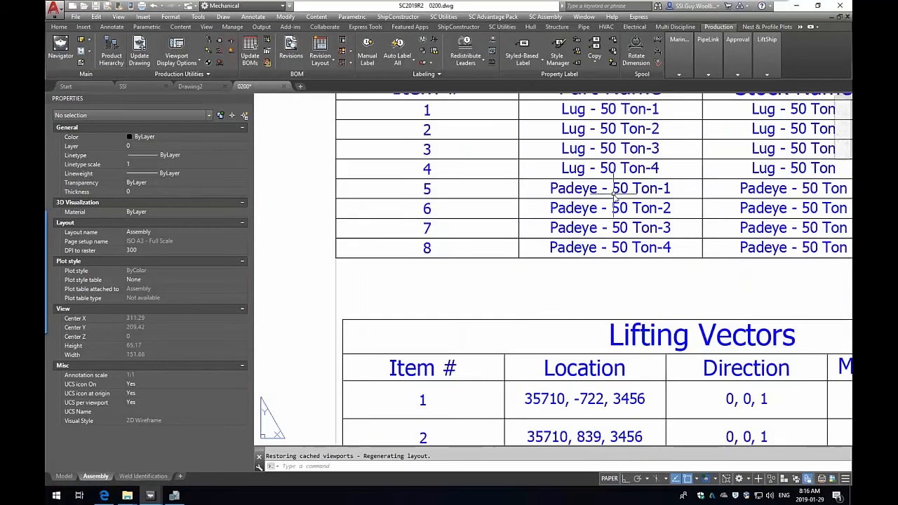
{"action": "scroll", "coordinate": [702, 256], "scroll_direction": "down", "scroll_amount": 4}
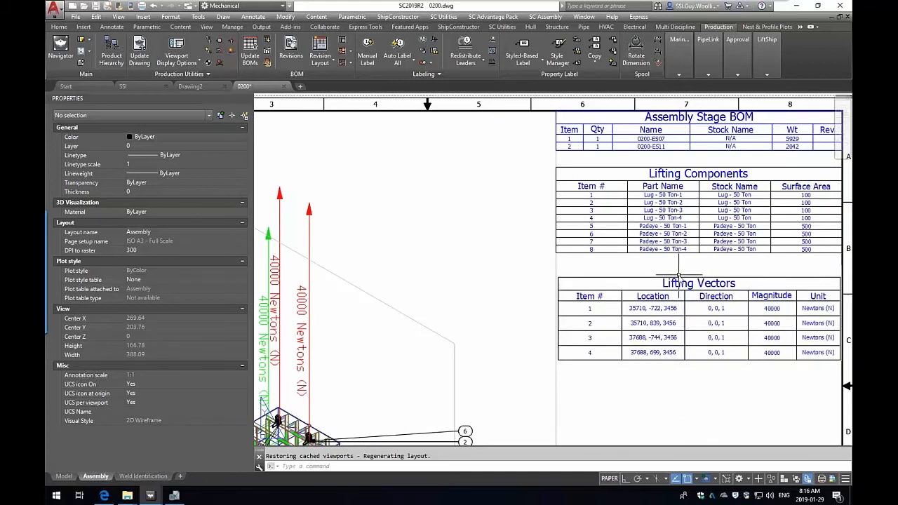
{"action": "left_click", "coordinate": [249, 57]}
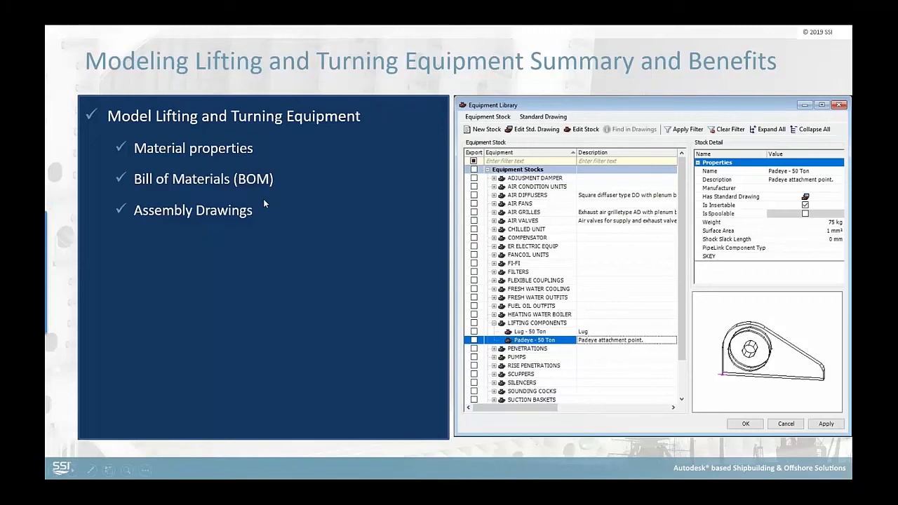
{"action": "left_click", "coordinate": [384, 249]}
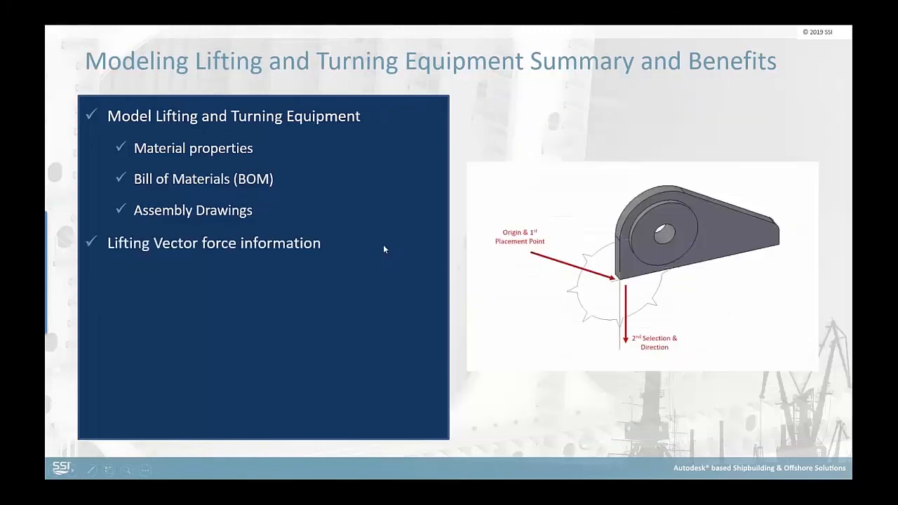
{"action": "left_click", "coordinate": [351, 242]}
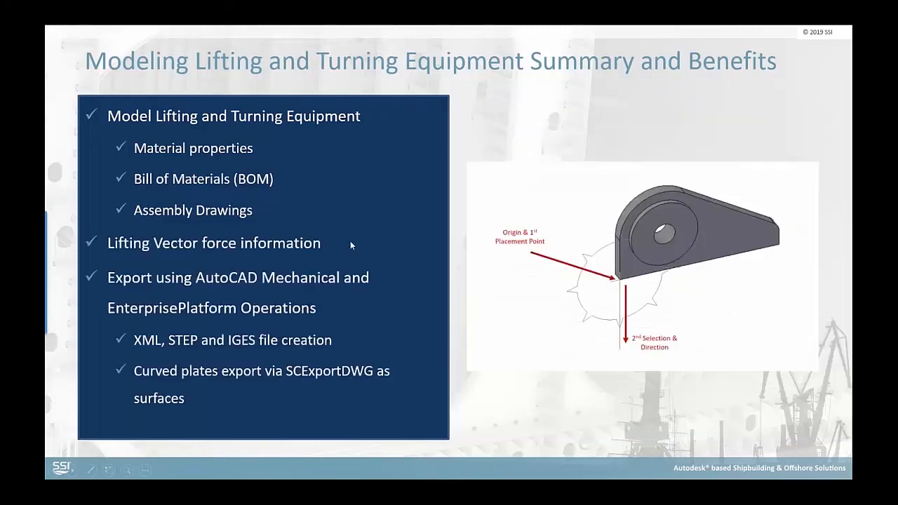